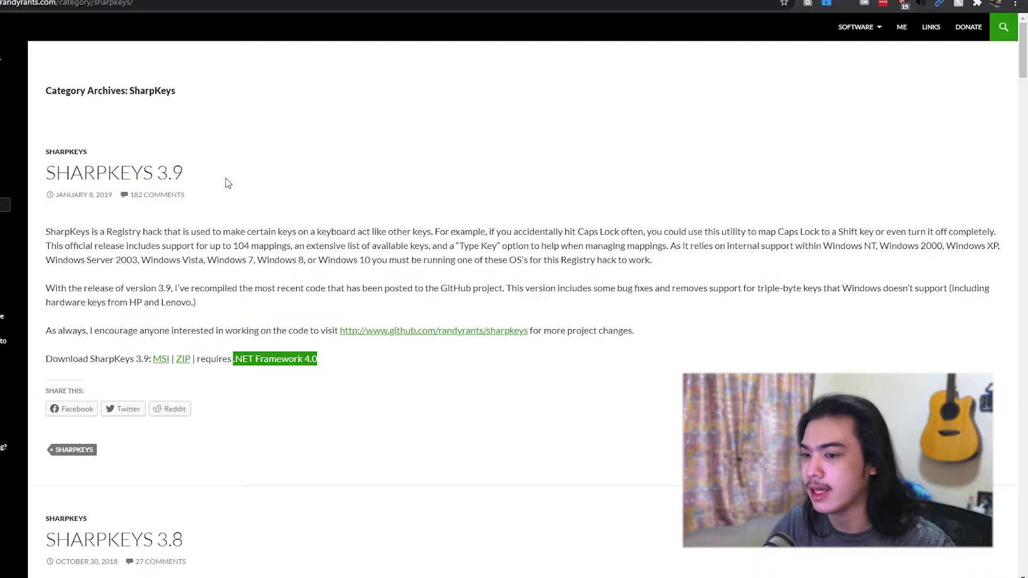
Step: Scroll to the SharpKeys 3.9 post and highlight its .NET Framework 4.0 requirement
scroll(143, 259, down, 2)
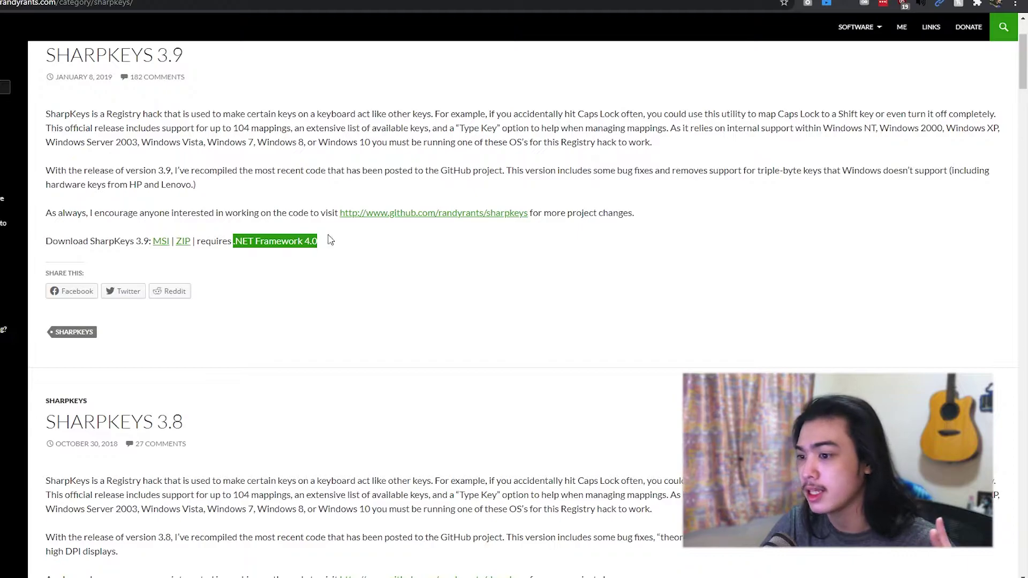
drag(337, 243, 236, 243)
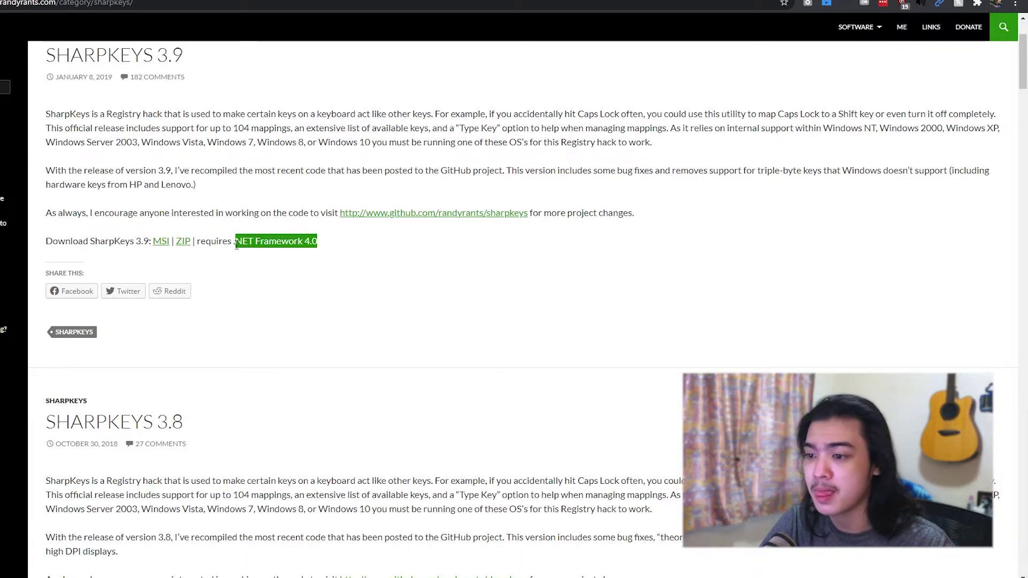
click(401, 275)
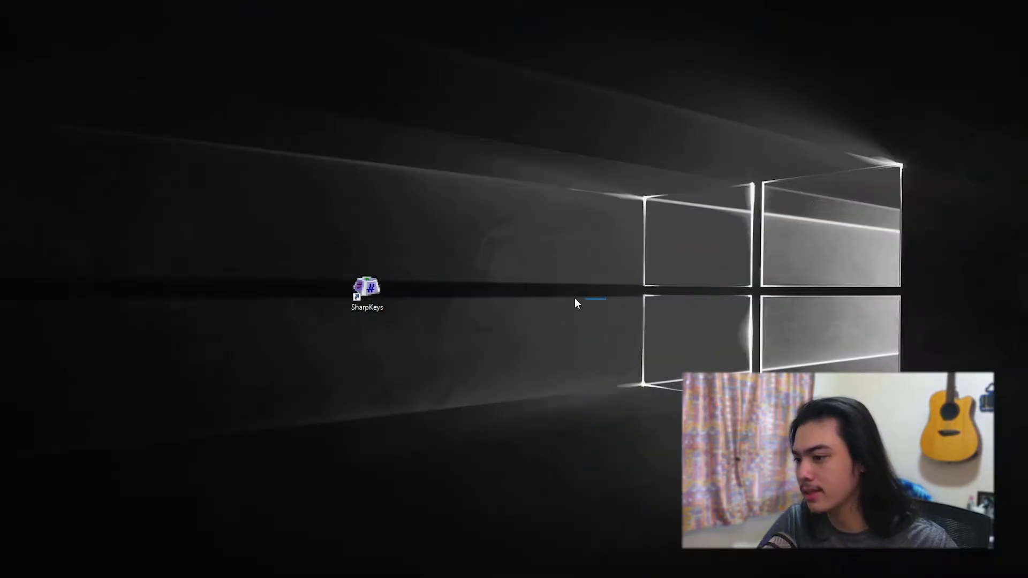
Step: Launch SharpKeys from its desktop shortcut and place its window on the left of the screen
drag(575, 303, 172, 180)
click(406, 353)
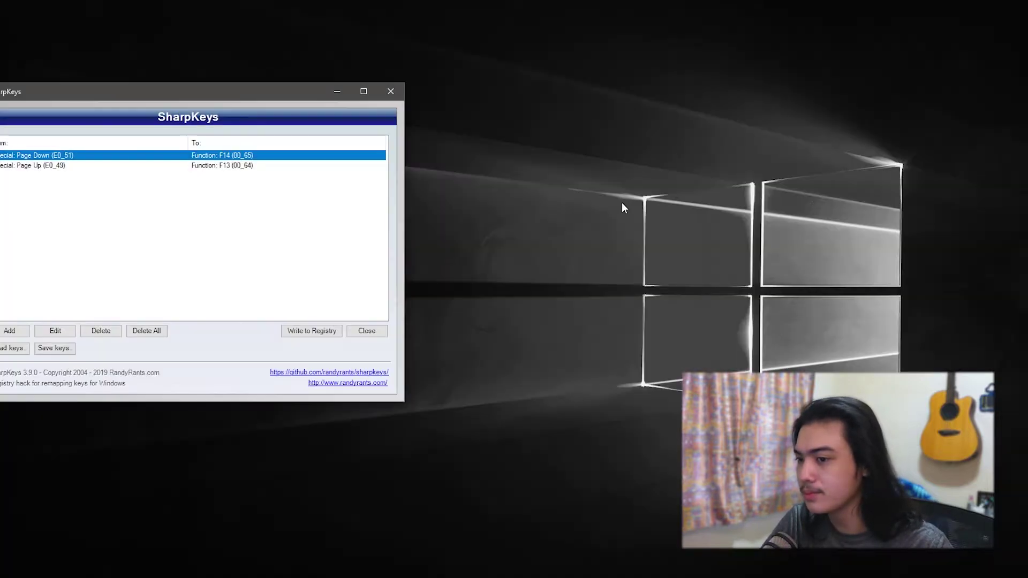
drag(236, 92, 699, 104)
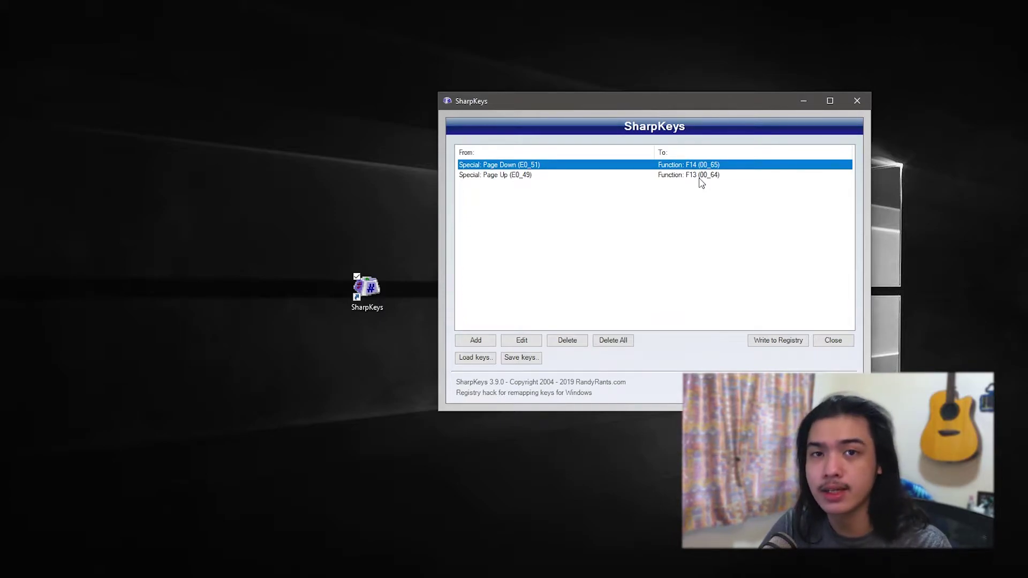
drag(677, 102, 288, 100)
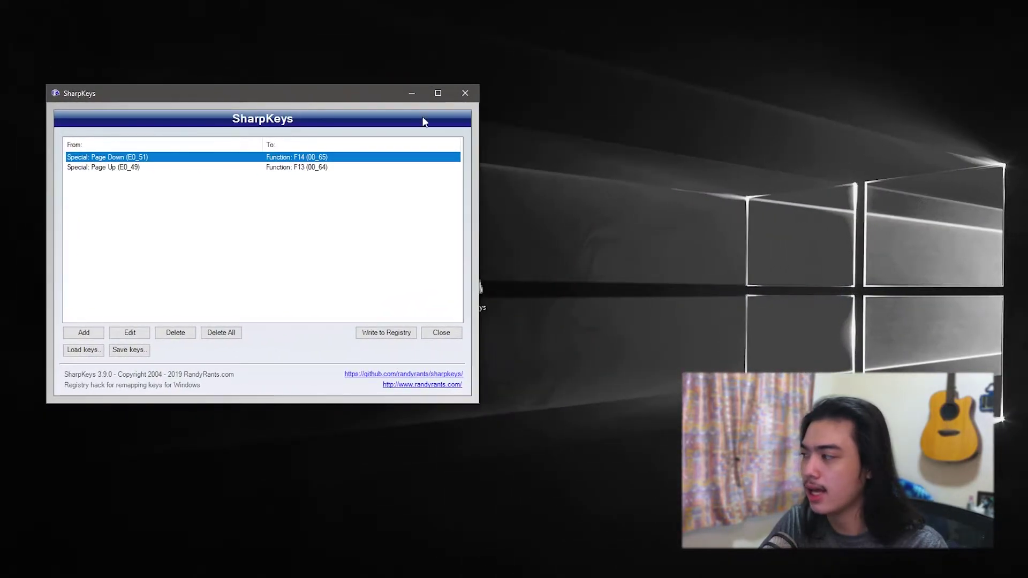
Step: Test Scroll Lock as OBS's Show 'csp' hotkey, clear it, and return to SharpKeys
key(alt+Tab)
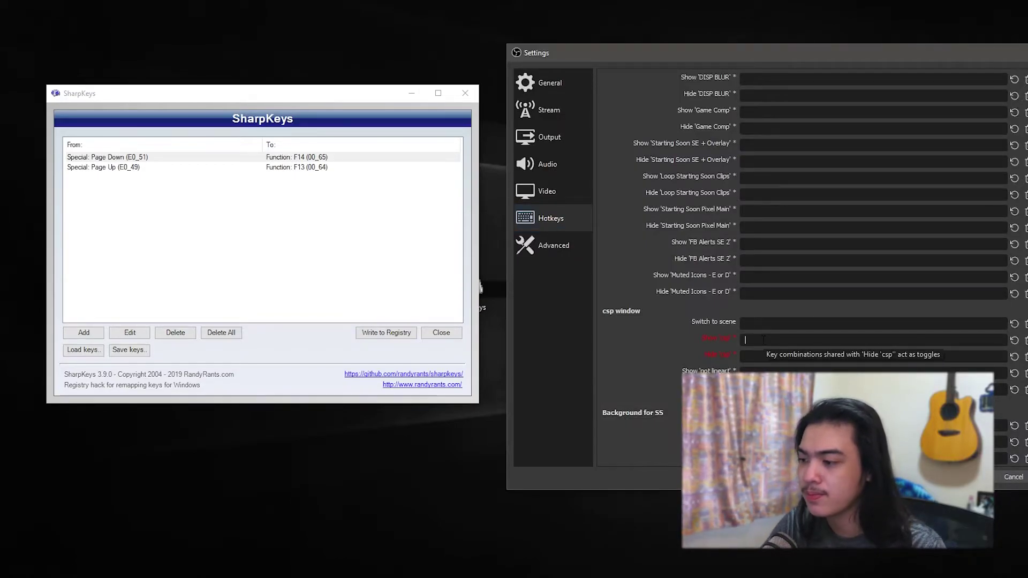
click(763, 340)
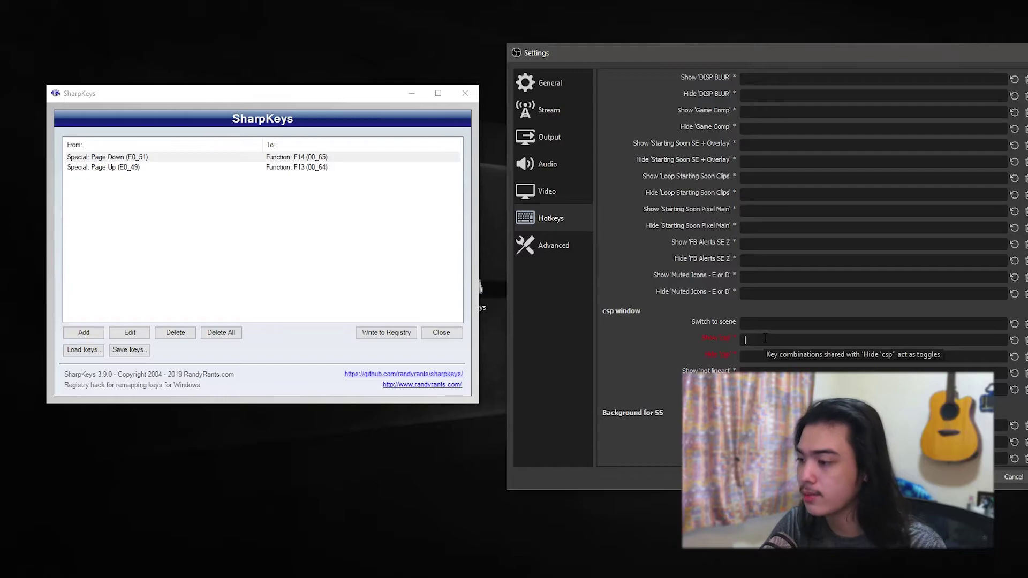
key(Scroll_Lock)
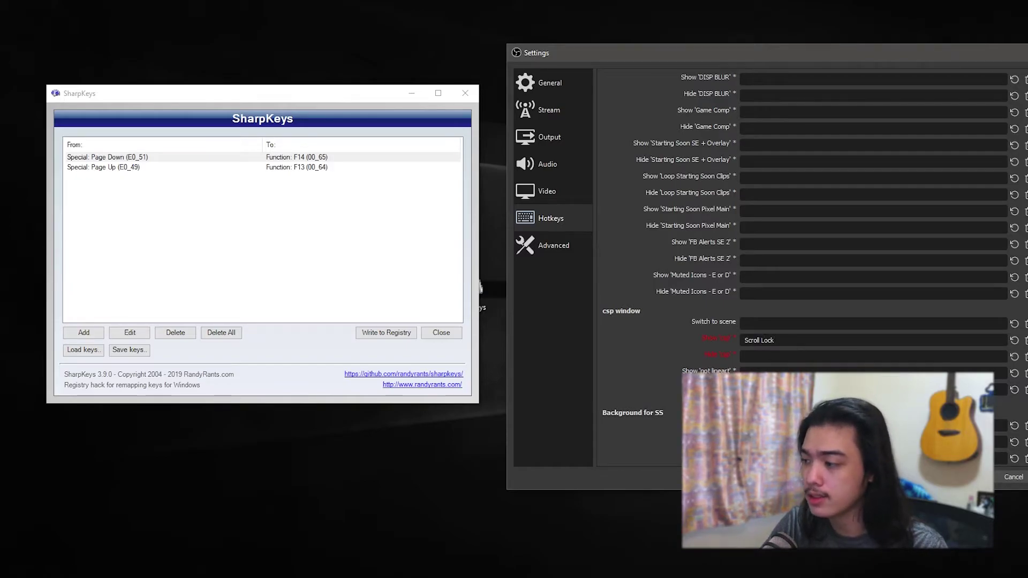
click(1024, 341)
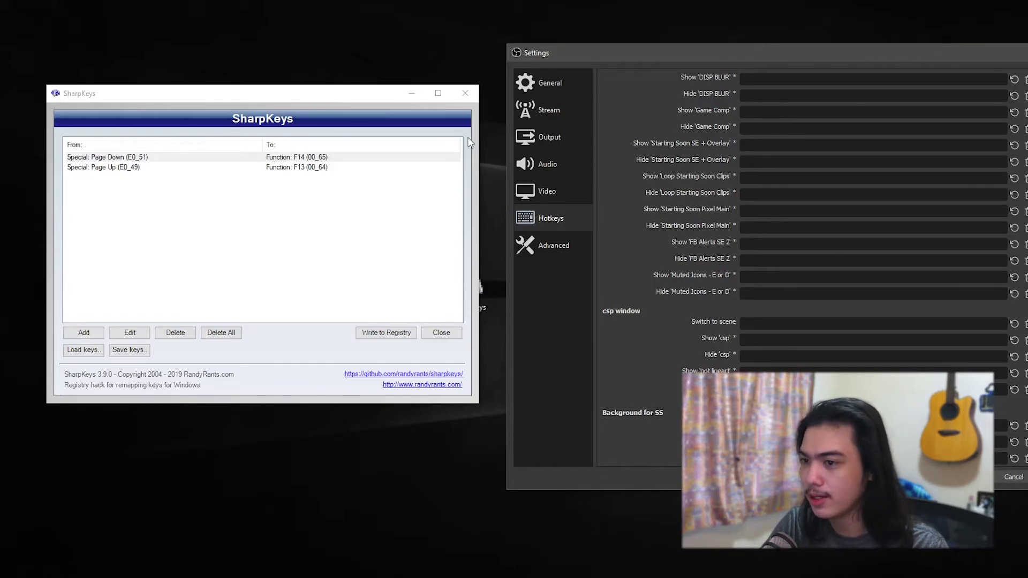
click(205, 158)
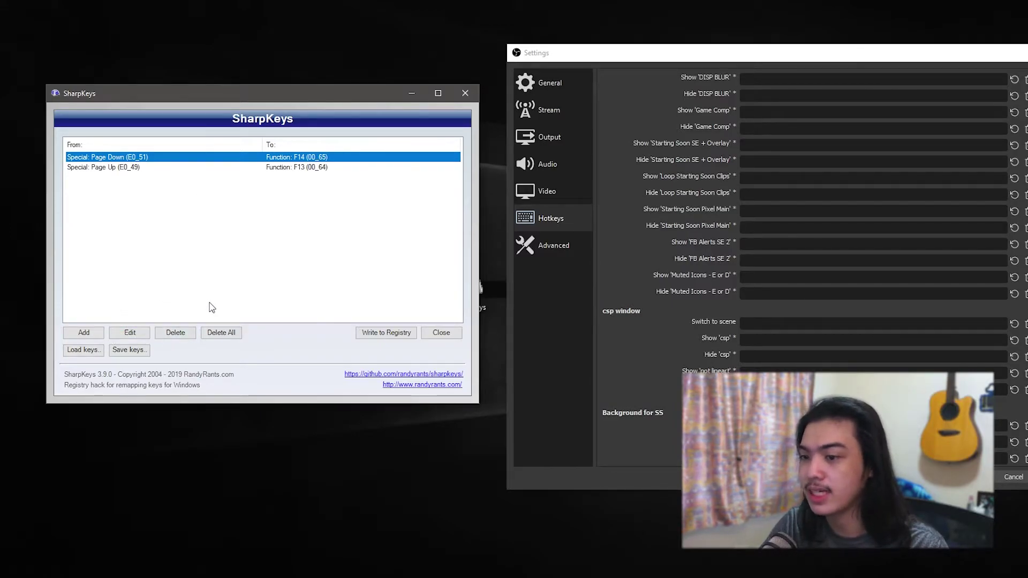
Step: Add a mapping from PrtSc (E0_37) to Function: F15 (00_66)
click(93, 332)
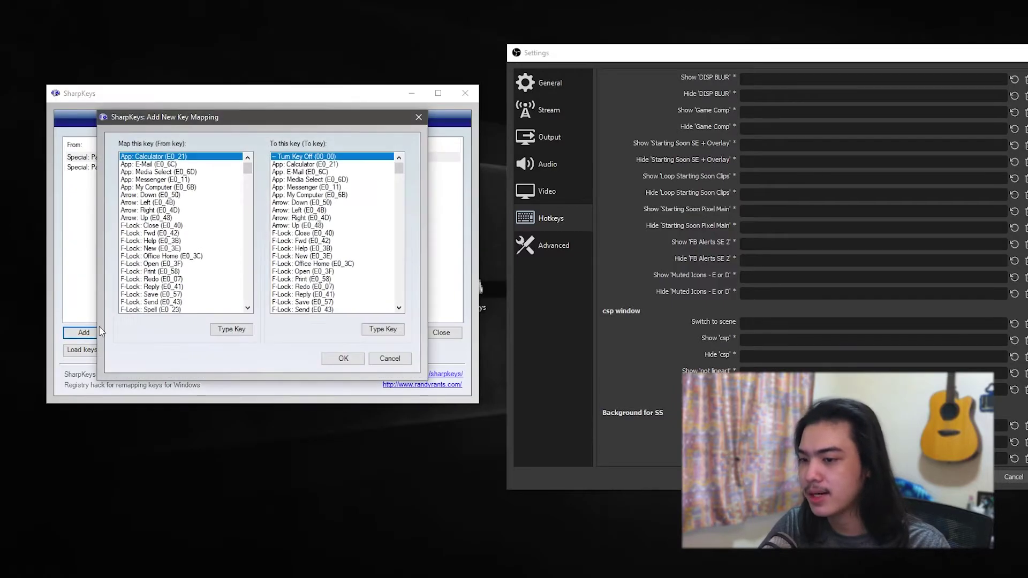
click(232, 330)
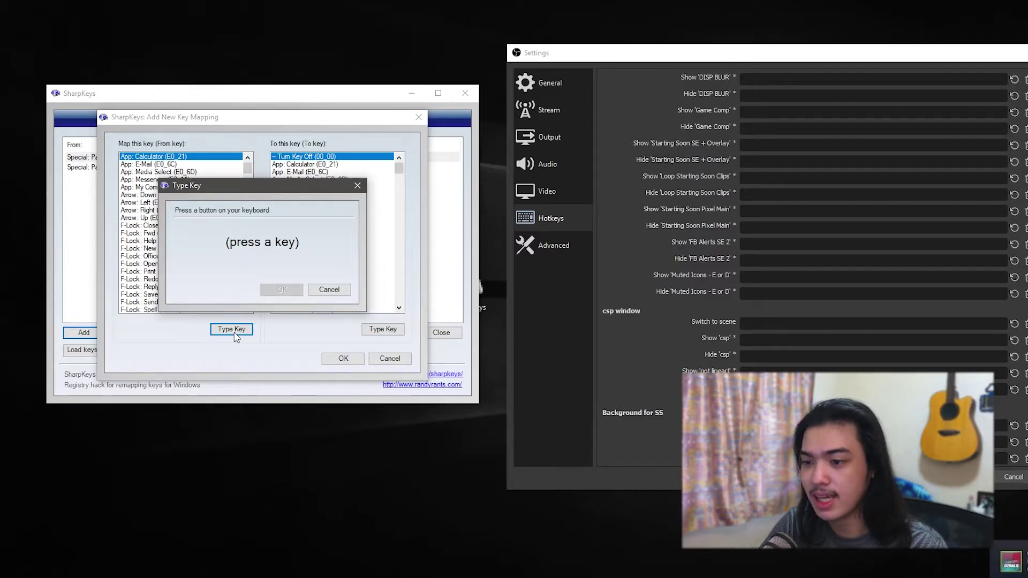
key(Escape)
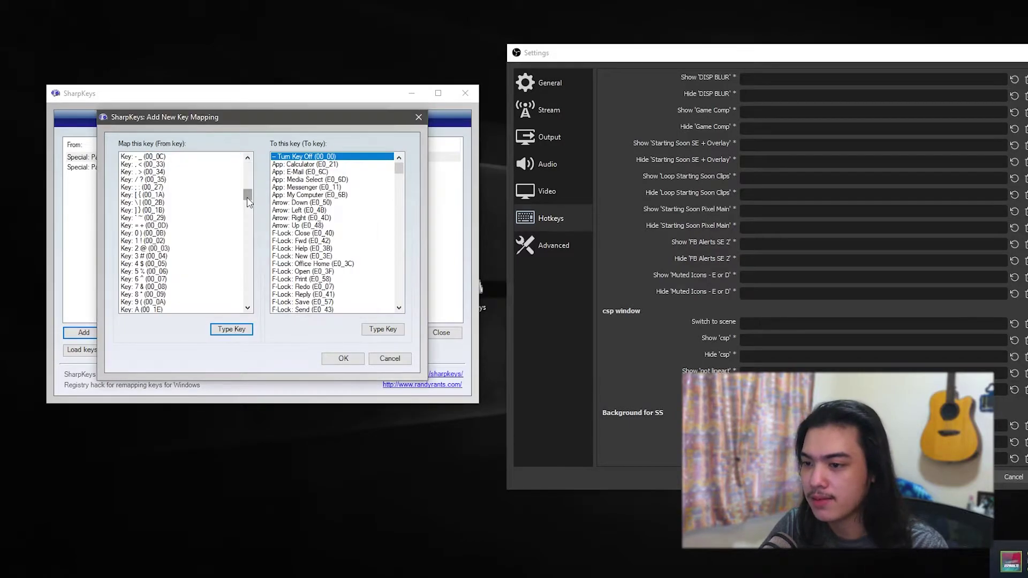
scroll(249, 225, down, 15)
drag(252, 229, 254, 250)
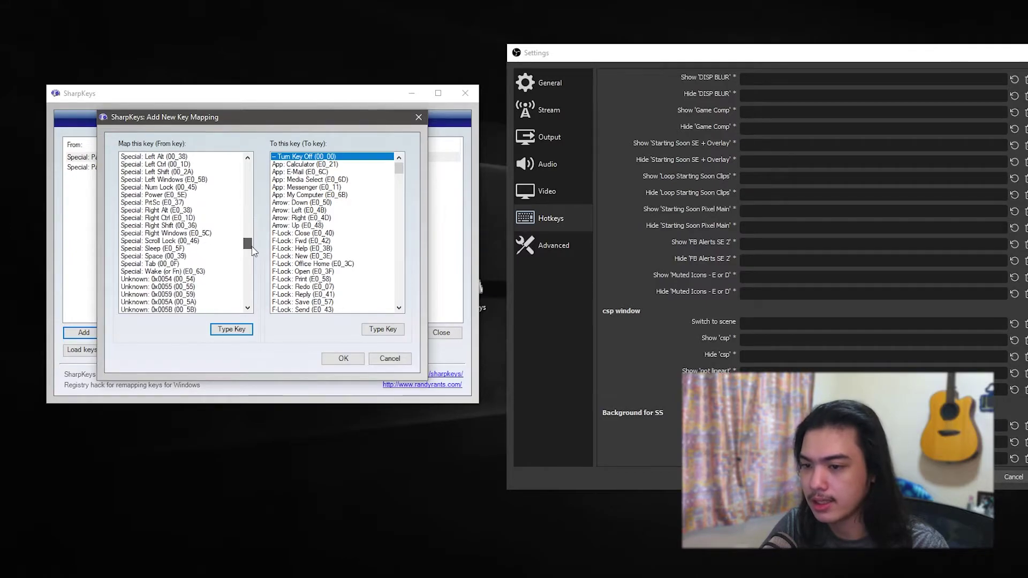
click(154, 203)
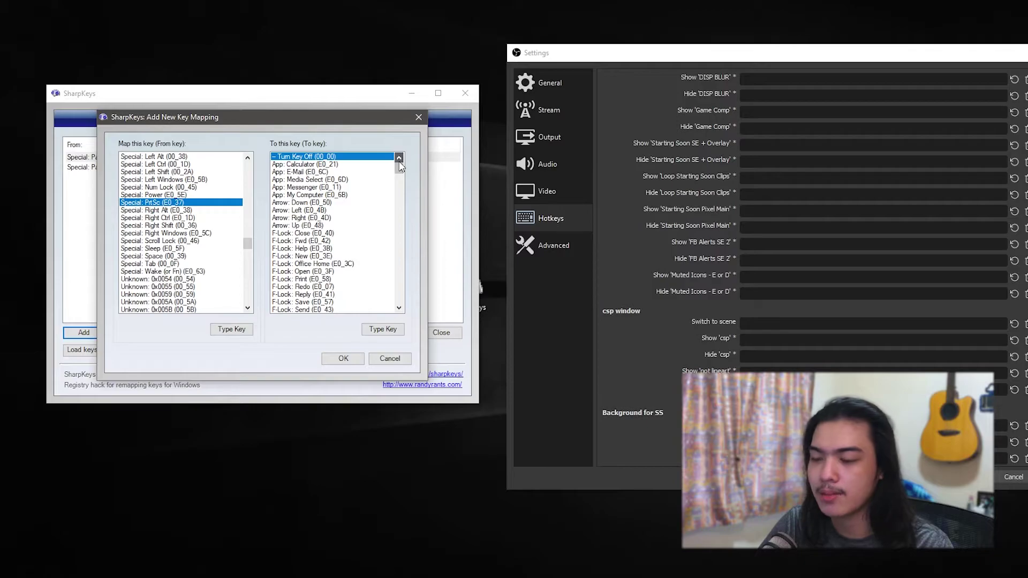
mouse_move(376, 114)
mouse_down()
mouse_move(256, 179)
mouse_move(377, 115)
mouse_up()
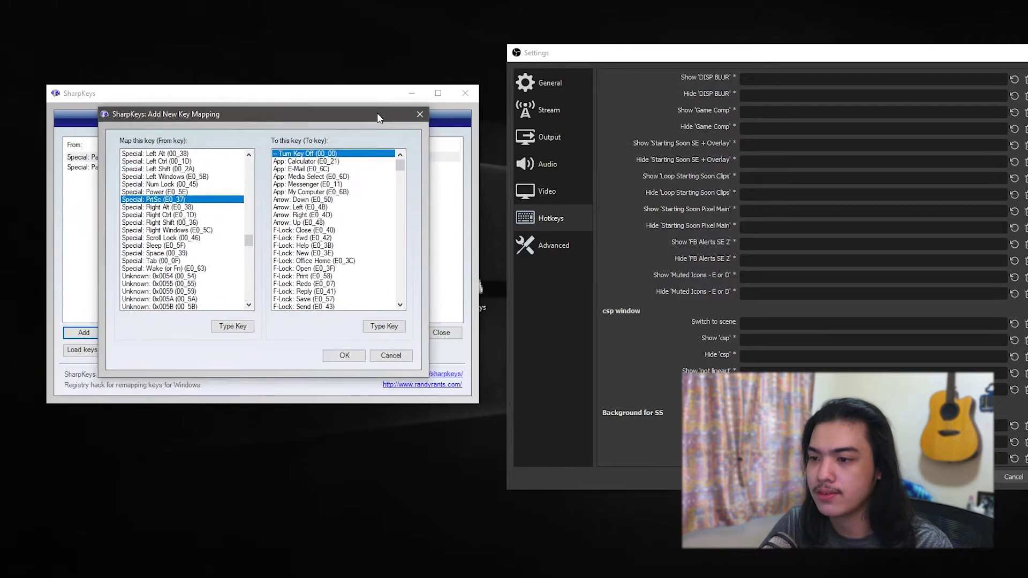
mouse_move(401, 169)
mouse_down()
mouse_move(404, 199)
mouse_move(402, 188)
mouse_up()
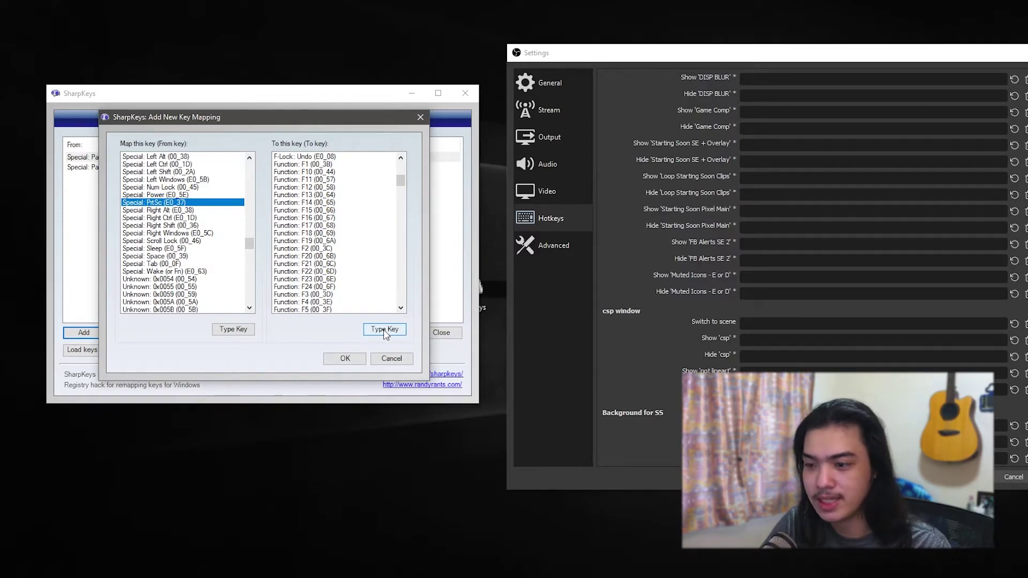
click(304, 214)
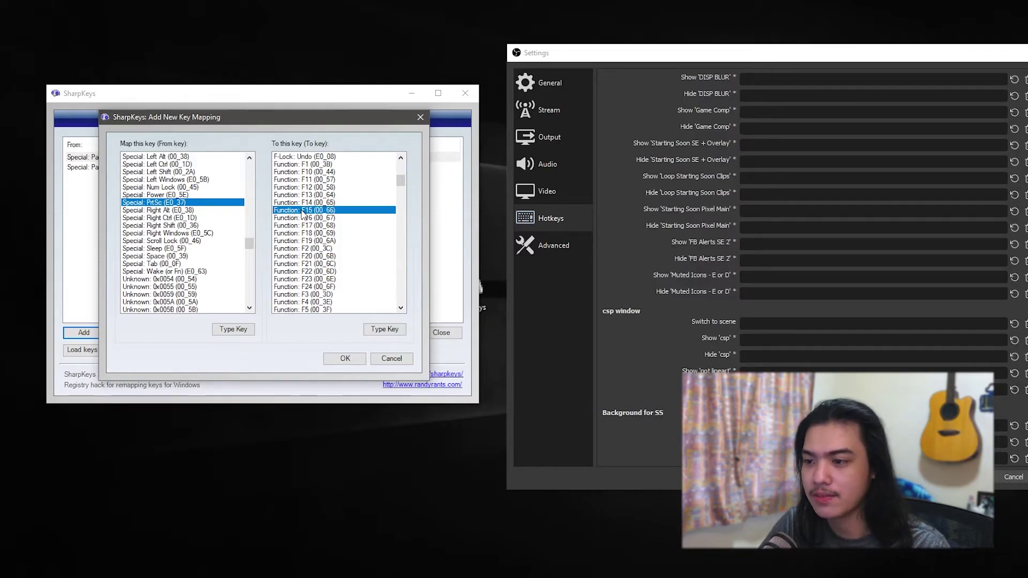
click(345, 359)
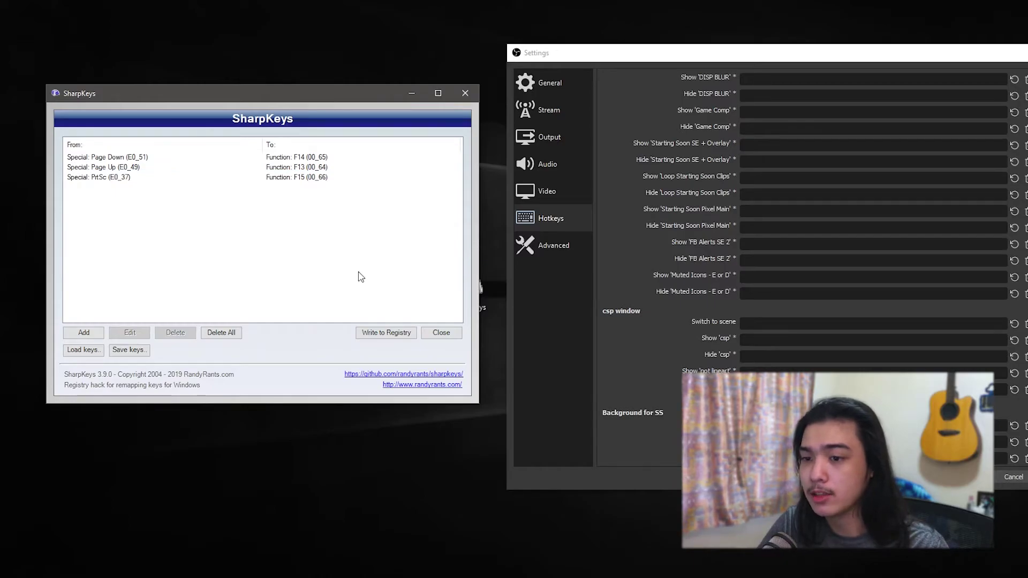
Step: Add a mapping from Scroll Lock (00_46), captured via Type Key, to Function: F16 (00_67)
click(84, 333)
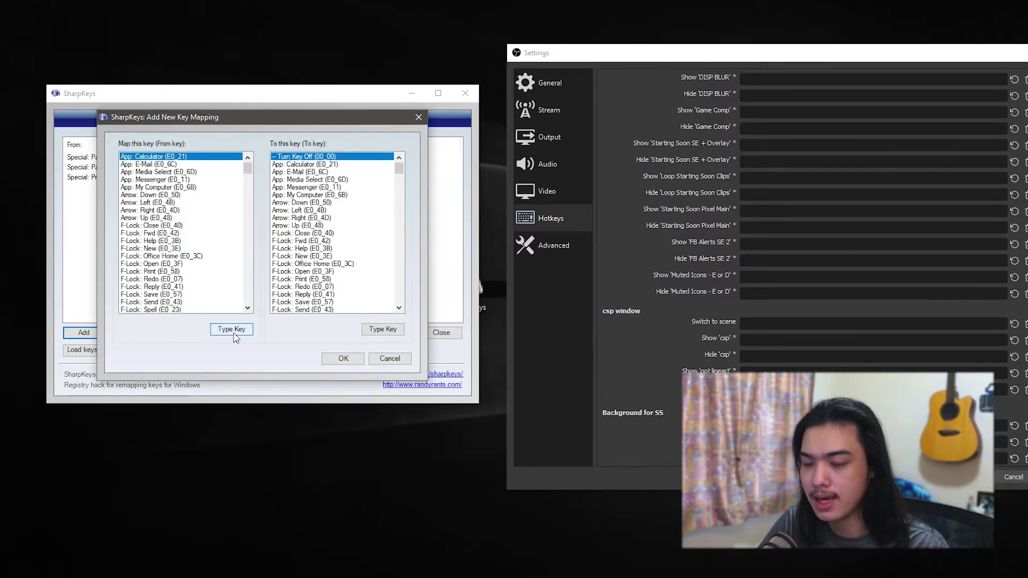
click(232, 330)
key(Scroll_Lock)
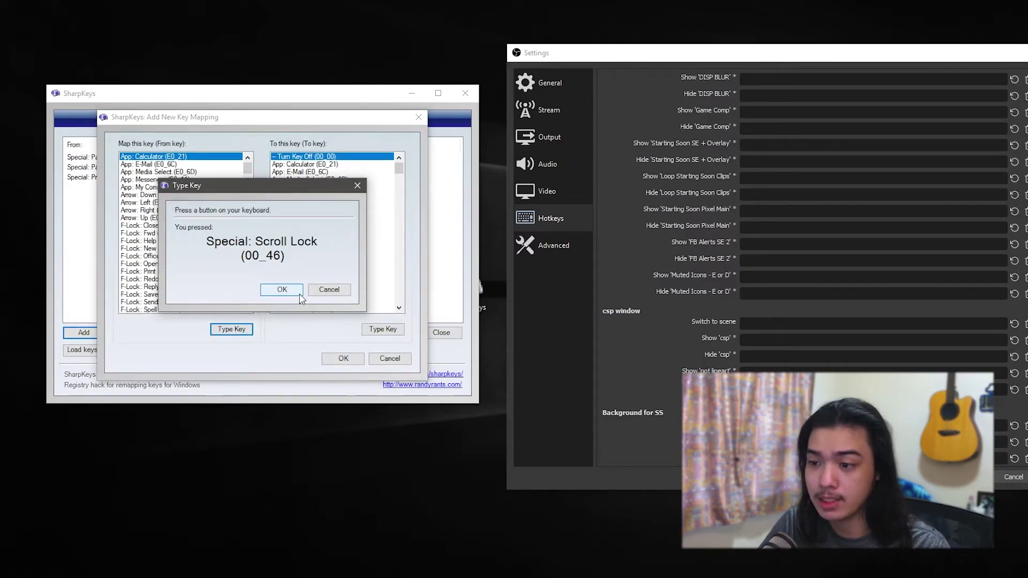
click(282, 290)
click(383, 329)
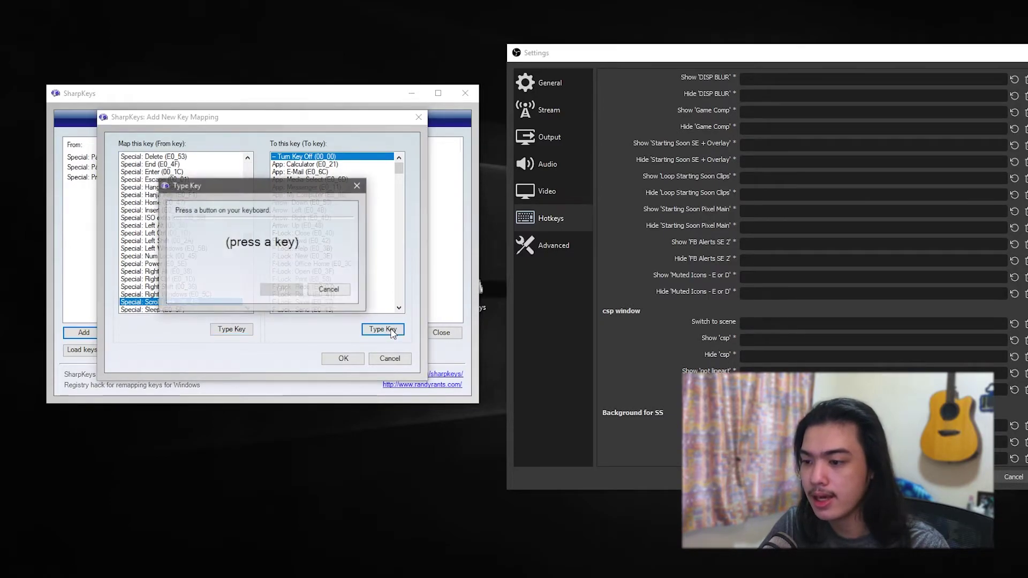
click(330, 290)
drag(403, 170, 408, 189)
click(323, 157)
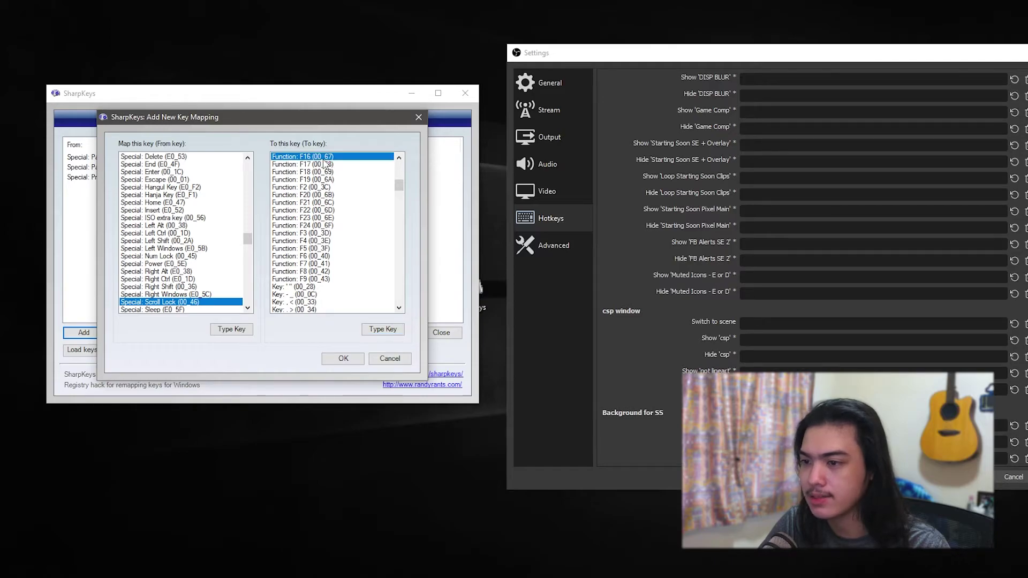
click(343, 359)
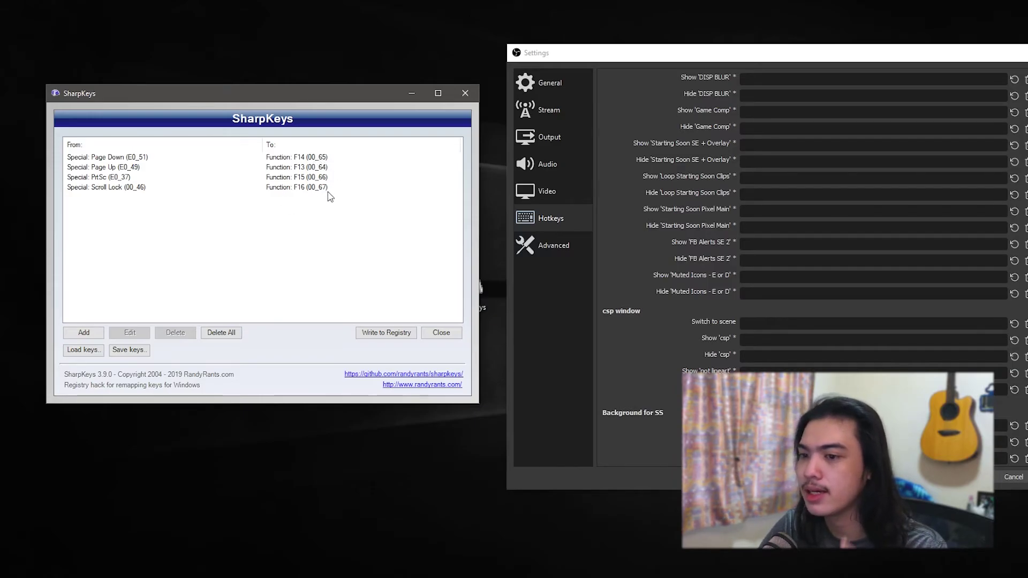
Step: Write the four key mappings to the registry and dismiss the success message
click(394, 338)
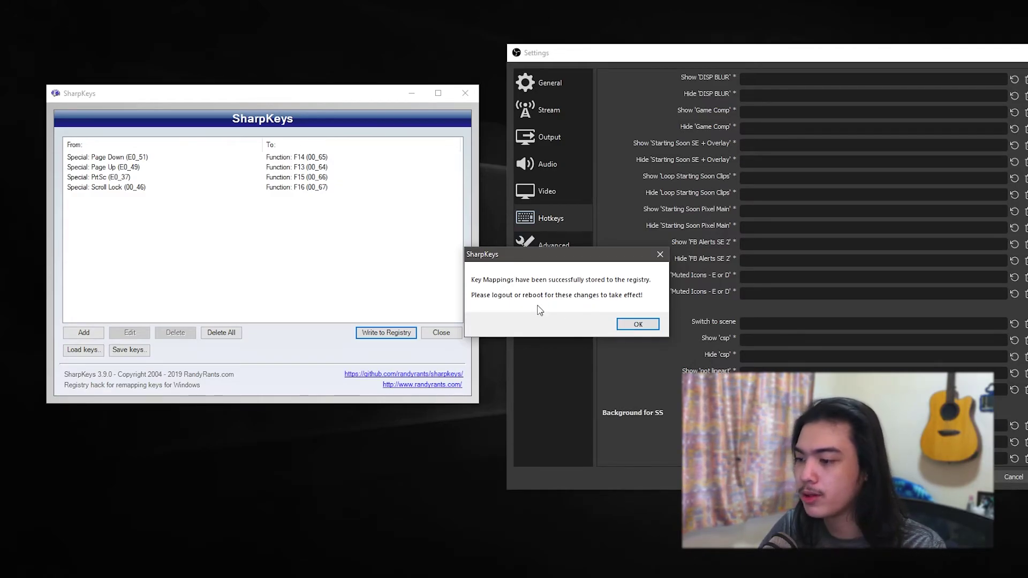
click(631, 327)
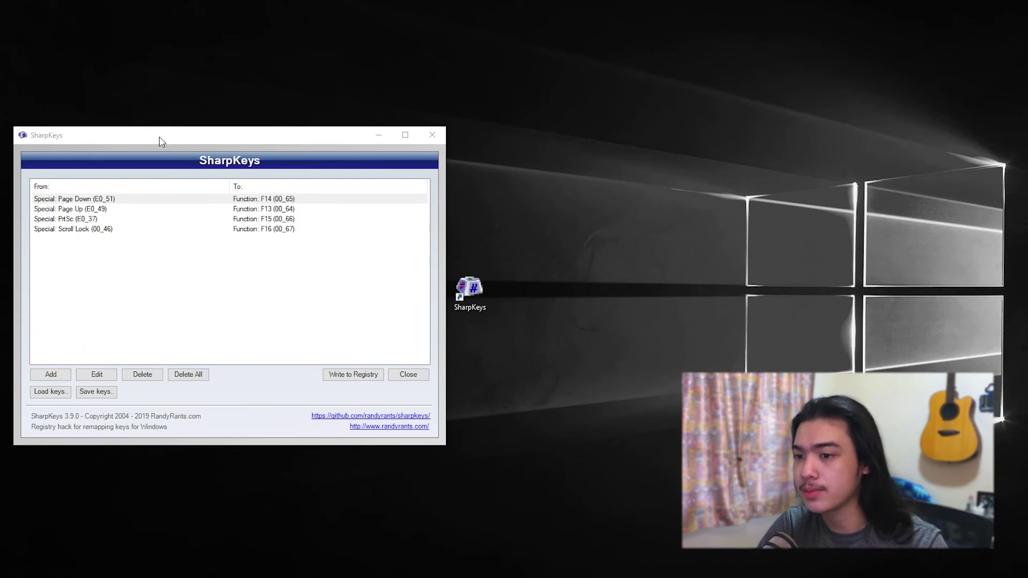
Step: Reposition SharpKeys showing its four mappings, then bring up OBS's Hotkeys settings
mouse_move(158, 141)
mouse_down()
mouse_move(182, 141)
mouse_move(163, 133)
mouse_up()
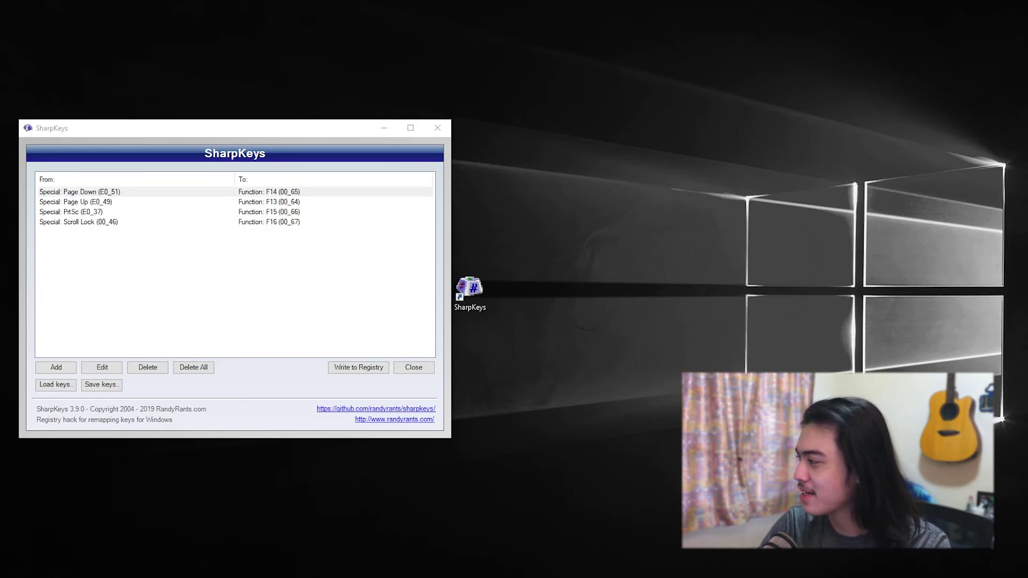
key(alt+Tab)
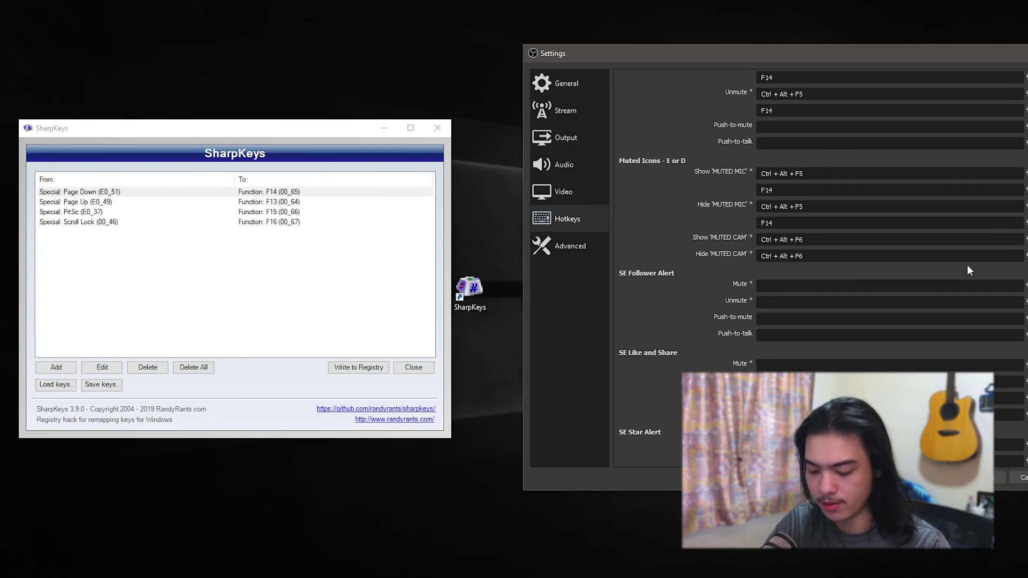
Step: Bind F15 to the SE Follower Alert Mute hotkey and hide the OBS Settings window
click(902, 300)
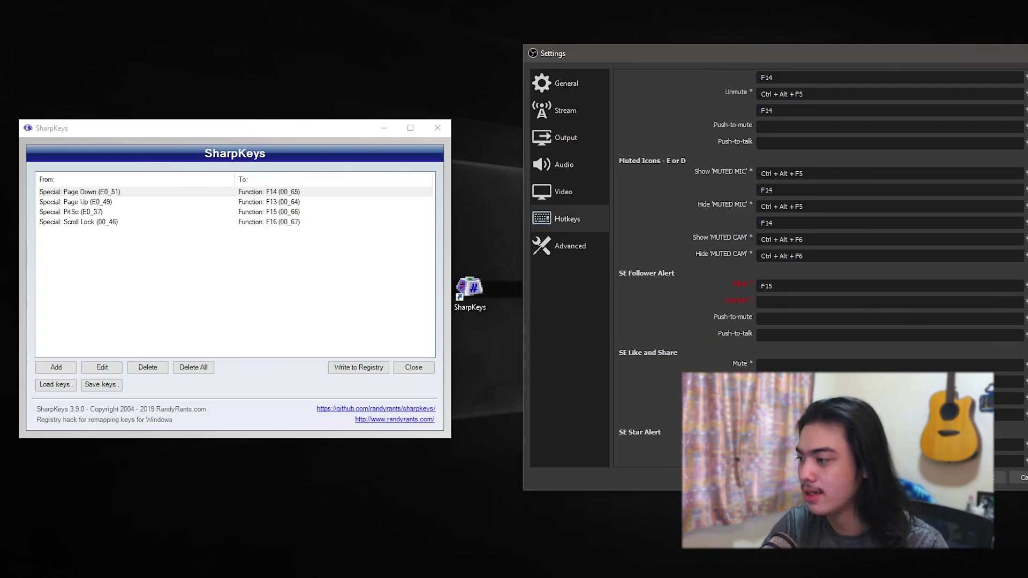
key(Escape)
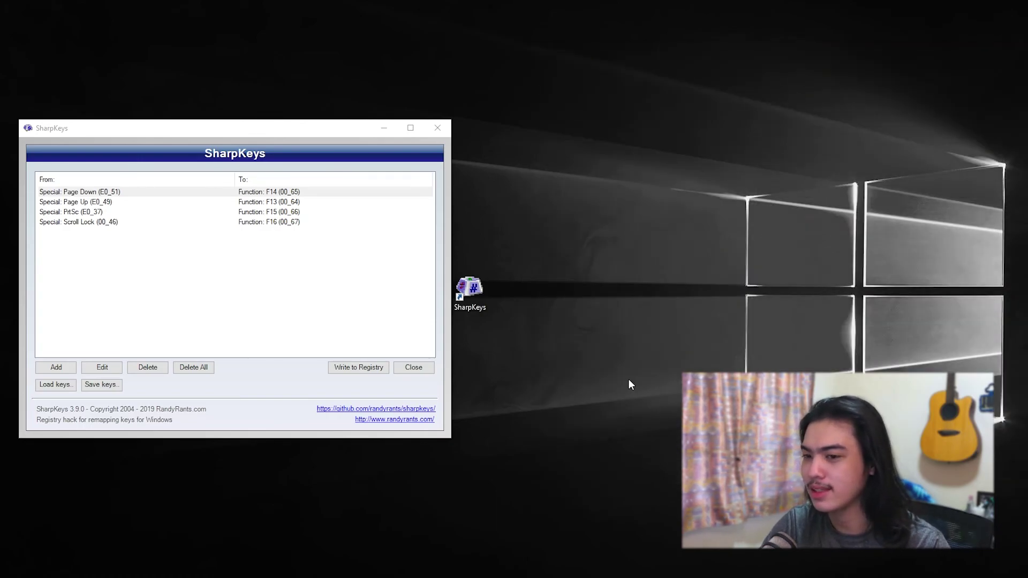
drag(305, 132, 798, 119)
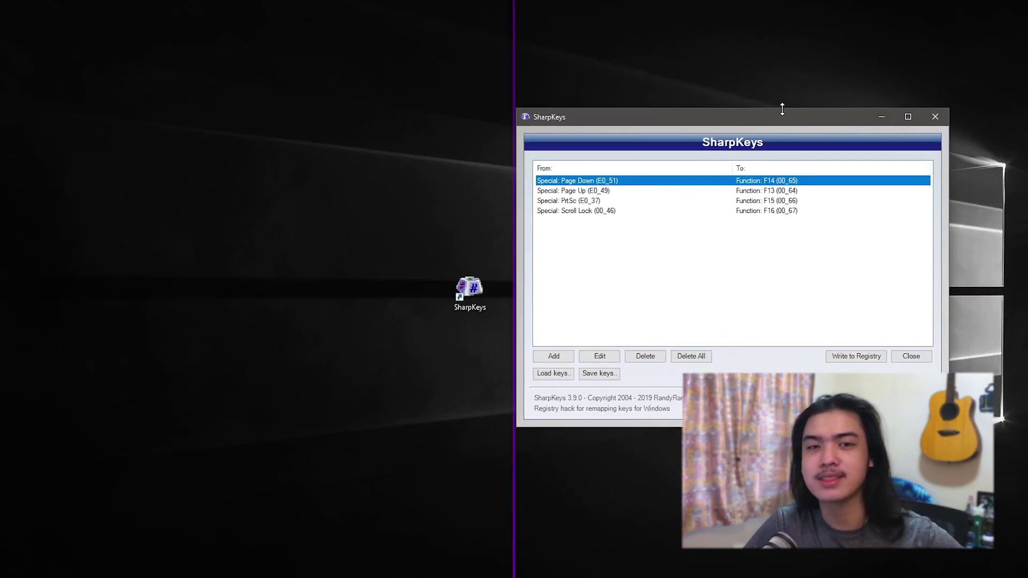